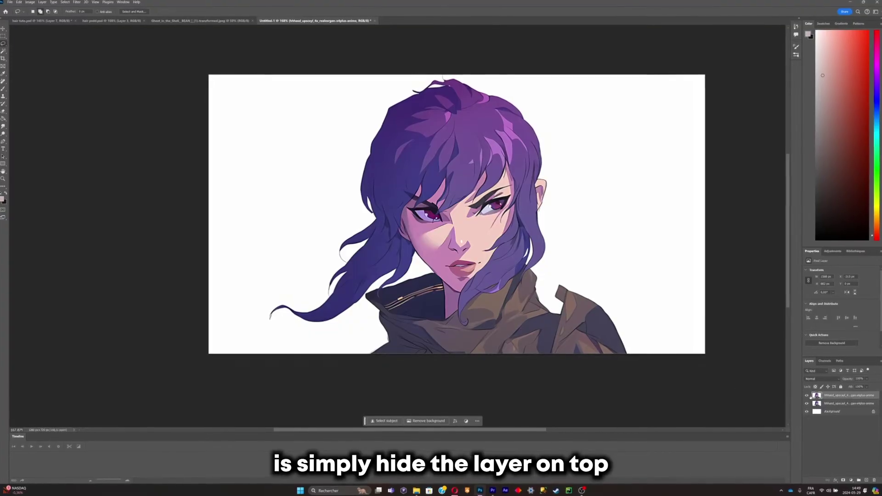
# Hide the duplicated portrait layer on top and select the original portrait layer beneath it.
pyautogui.click(806, 395)
pyautogui.click(843, 403)
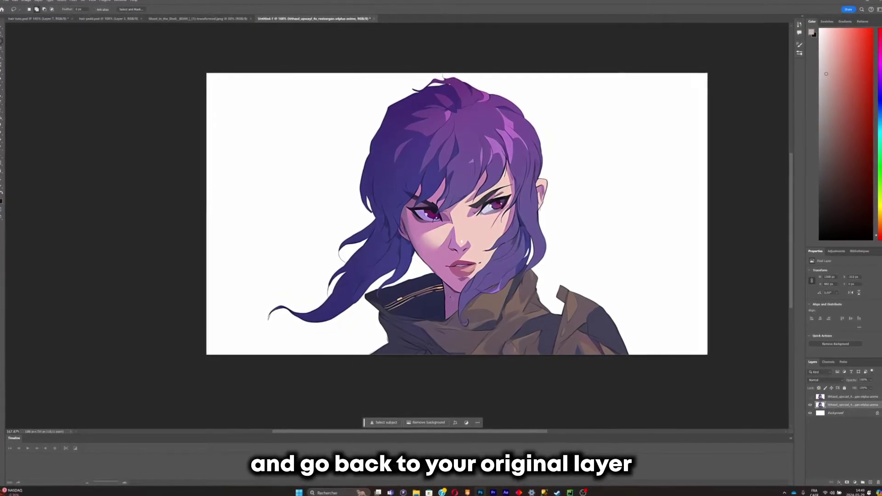
pyautogui.scroll(4, 405, 283)
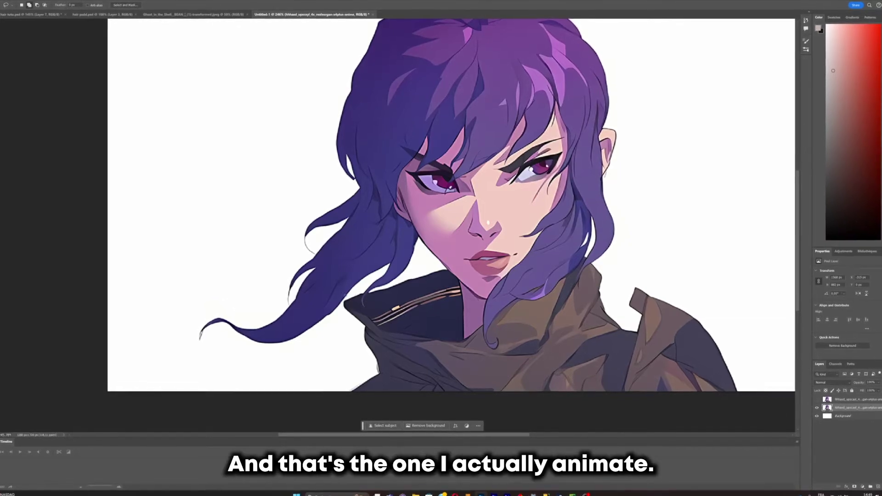
# Lasso the long hair strand hanging on the left side of the portrait and remove it with Generative Fill.
pyautogui.moveTo(239, 316); pyautogui.dragTo(276, 370)
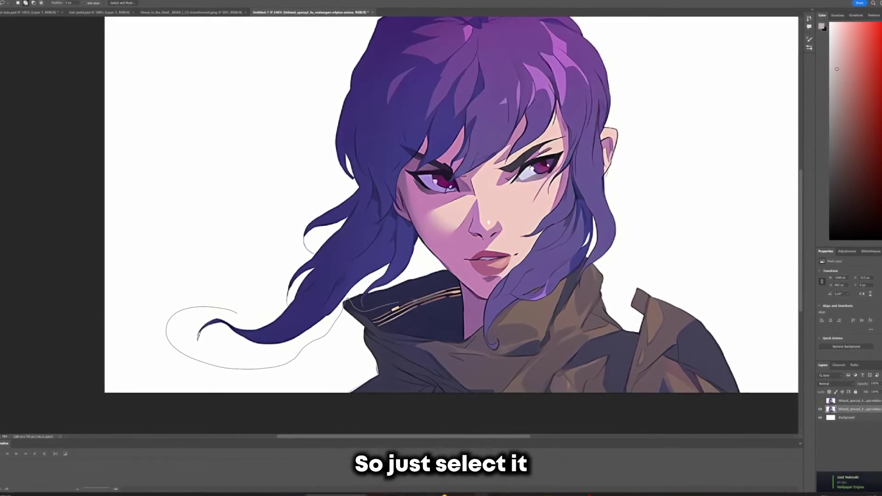
pyautogui.moveTo(419, 232)
pyautogui.mouseDown()
pyautogui.moveTo(250, 232)
pyautogui.moveTo(237, 312)
pyautogui.mouseUp()
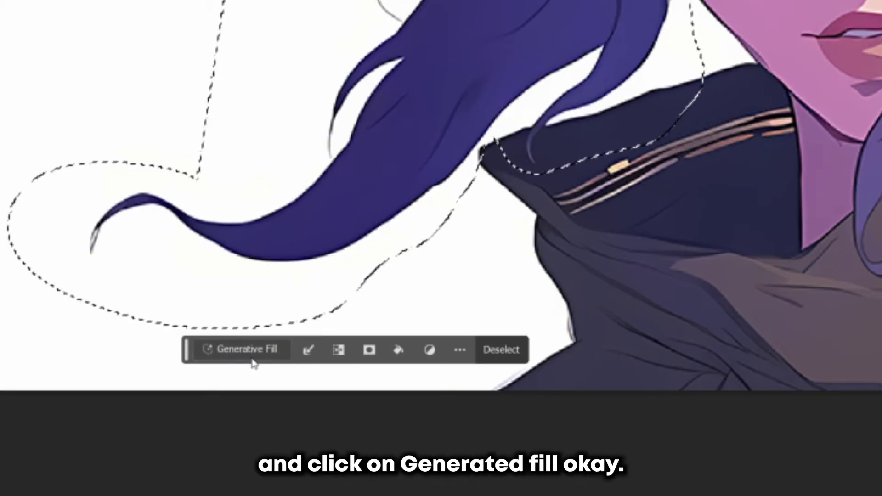
pyautogui.click(252, 357)
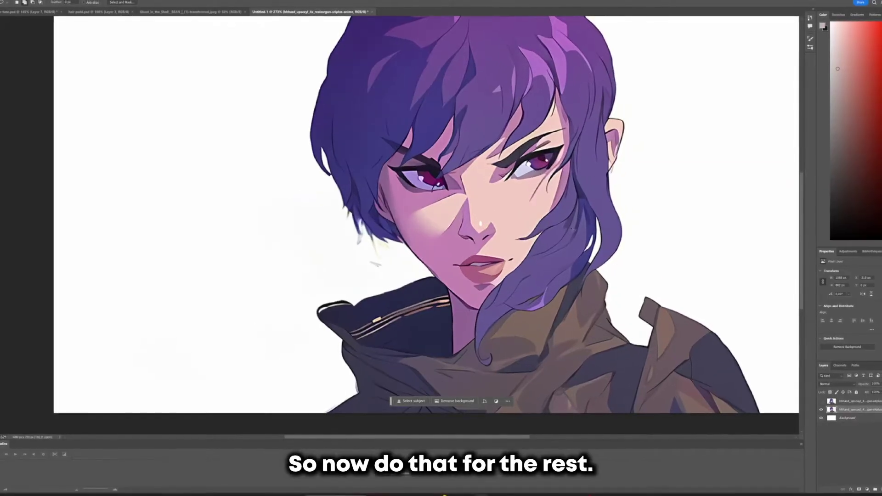
# Lasso the hair strand covering the jaw on the right side of the face and remove it with Generative Fill.
pyautogui.moveTo(522, 249)
pyautogui.mouseDown()
pyautogui.moveTo(630, 239)
pyautogui.moveTo(543, 214)
pyautogui.mouseUp()
pyautogui.click(512, 382)
pyautogui.click(614, 382)
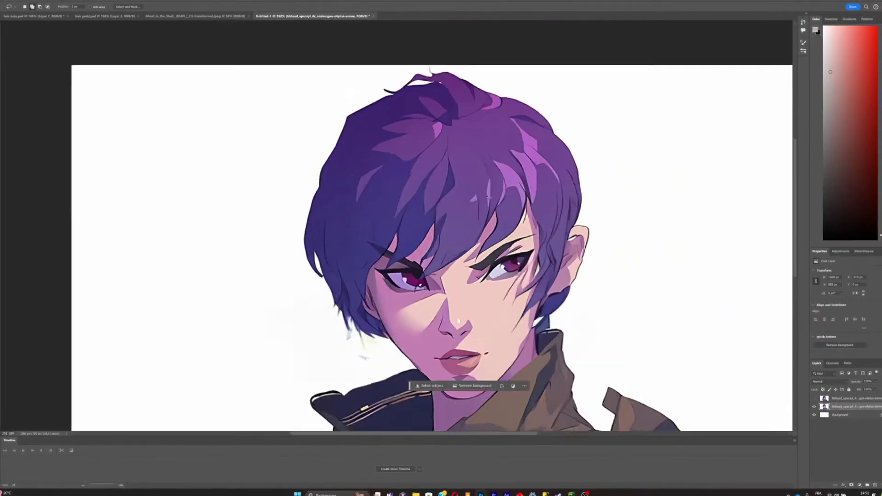
# Lasso the bangs over the forehead, replace them using Generative Fill, and clear the selection.
pyautogui.moveTo(496, 252)
pyautogui.mouseDown()
pyautogui.moveTo(529, 225)
pyautogui.moveTo(496, 253)
pyautogui.mouseUp()
pyautogui.scroll(1, 529, 255)
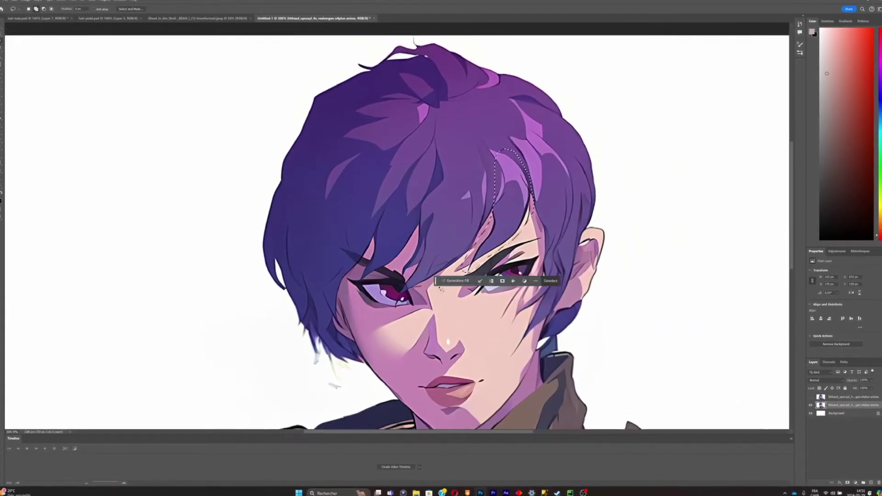
pyautogui.hotkey('ctrl', 'd')
pyautogui.scroll(2, 529, 255)
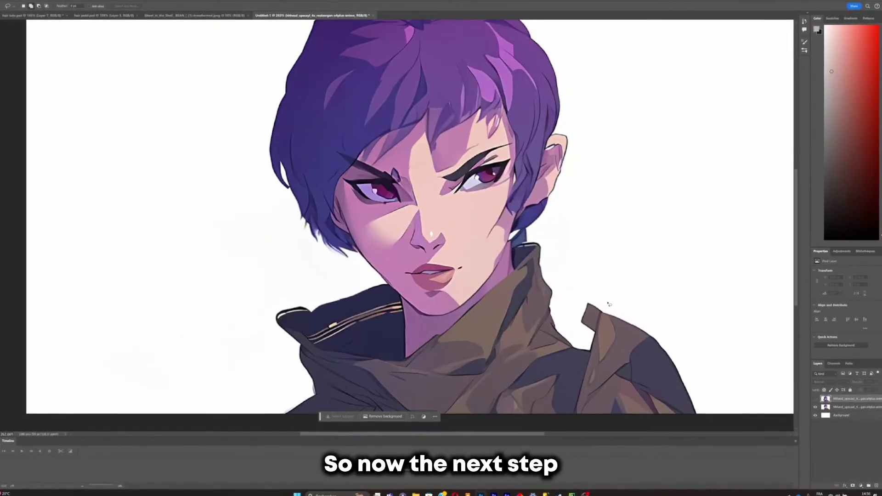
# Hide the retouched lower portrait layer and show the untouched duplicate above it.
pyautogui.scroll(2, 650, 344)
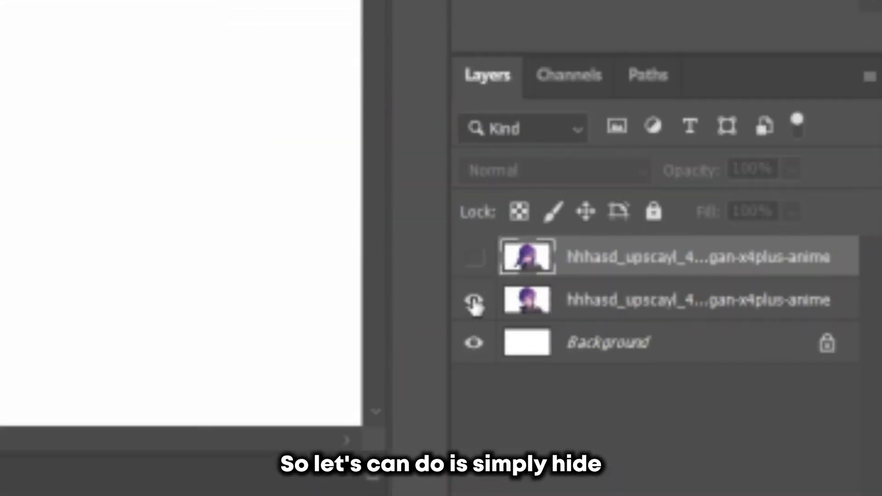
pyautogui.click(820, 409)
pyautogui.click(474, 259)
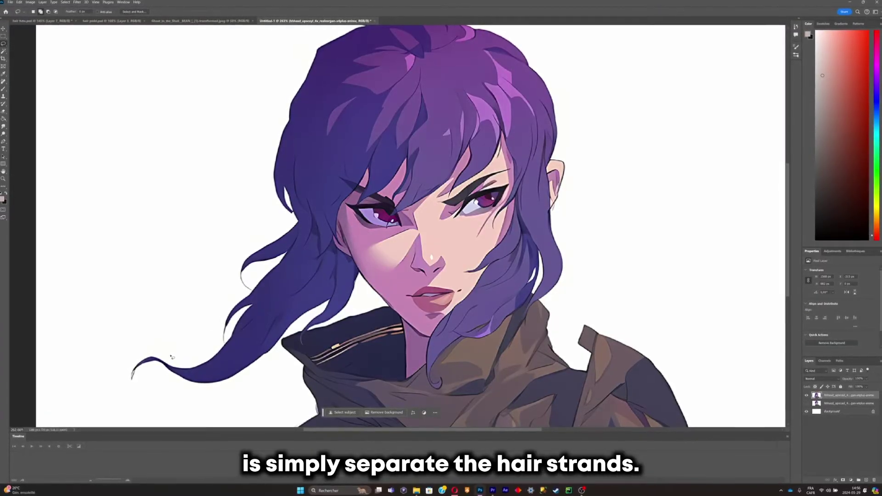
# Lasso the long left hair strand, put it on its own layer, and show the portrait layer again.
pyautogui.scroll(1, 209, 353)
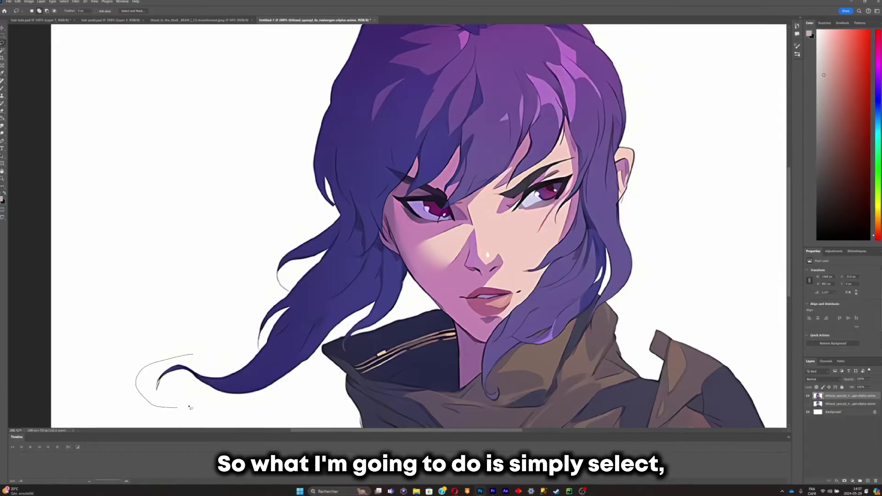
pyautogui.moveTo(354, 320)
pyautogui.mouseDown()
pyautogui.moveTo(381, 244)
pyautogui.moveTo(192, 340)
pyautogui.mouseUp()
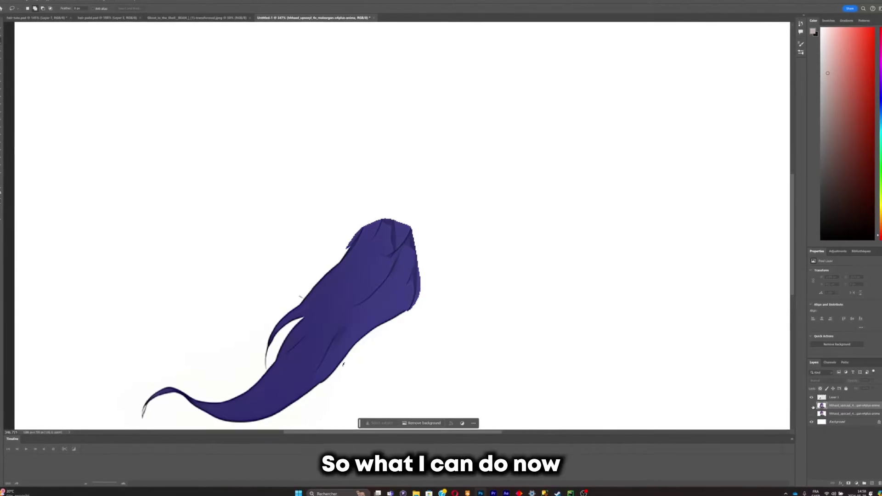
pyautogui.click(811, 405)
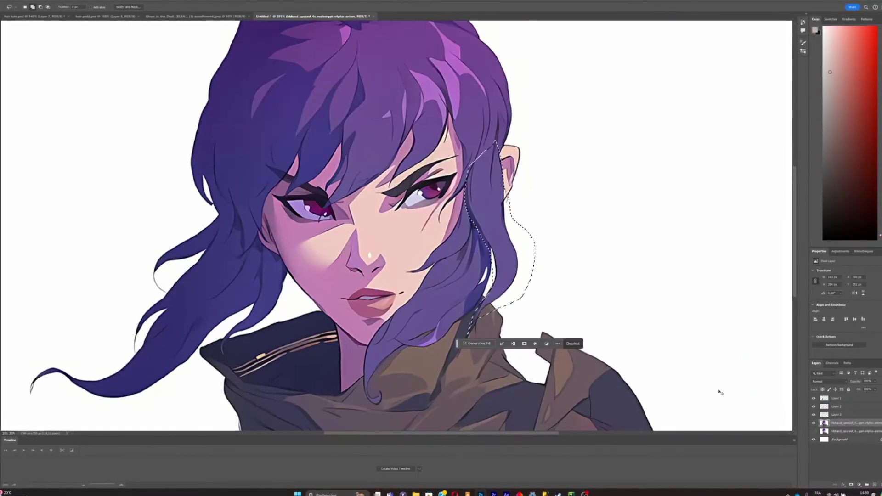
# Separate the remaining hair strands of the portrait onto individual layers.
pyautogui.hotkey('ctrl', 'd')
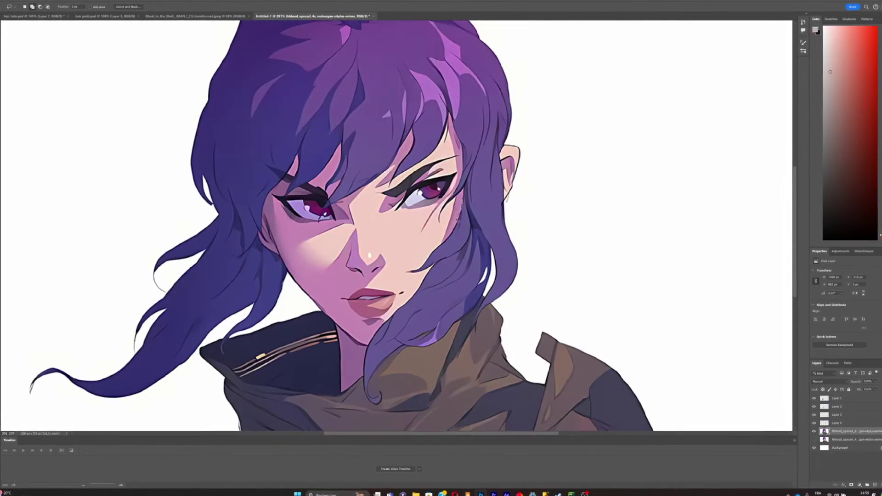
pyautogui.hotkey('ctrl', 'shift', 'alt', 'n')
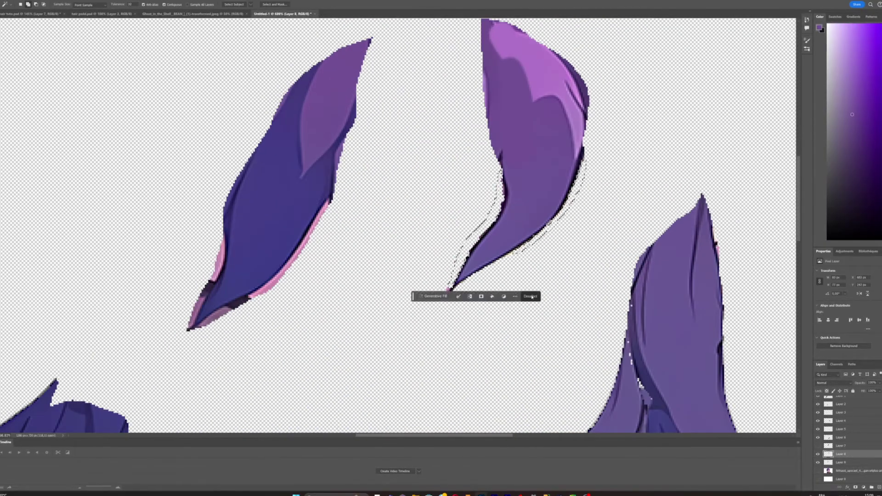
# Clean the leftover skin-coloured fringes from the edges of the separated hair strands and save the file.
pyautogui.scroll(5, 445, 231)
pyautogui.scroll(-8, 445, 232)
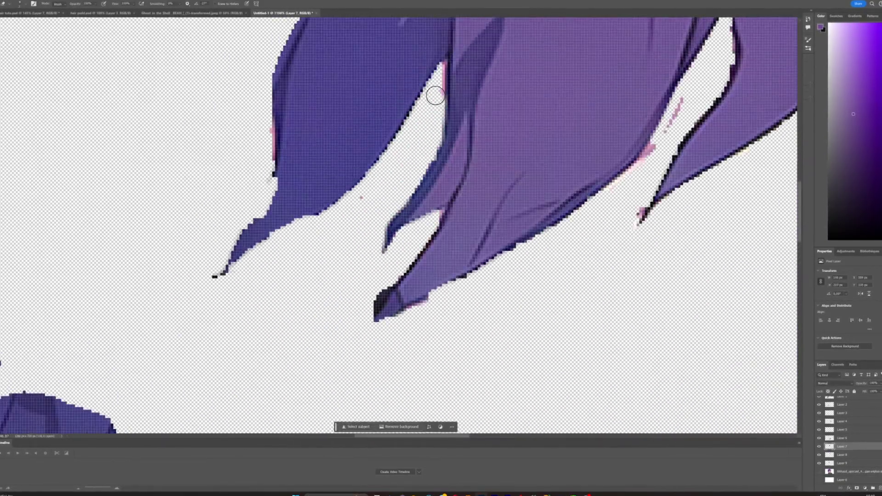
pyautogui.hotkey('ctrl', 's')
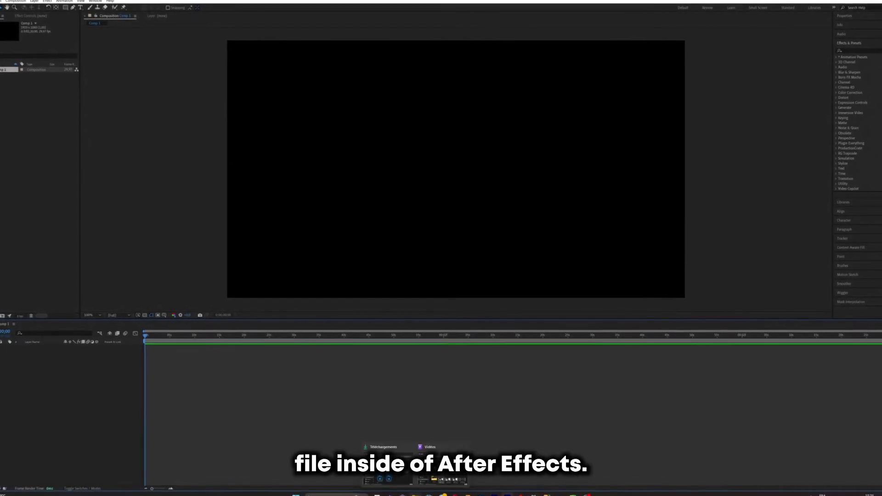
# Switch to After Effects and import asasasasas.psd as a Composition with Editable Layer Styles.
pyautogui.click(384, 468)
pyautogui.moveTo(686, 258); pyautogui.dragTo(41, 400)
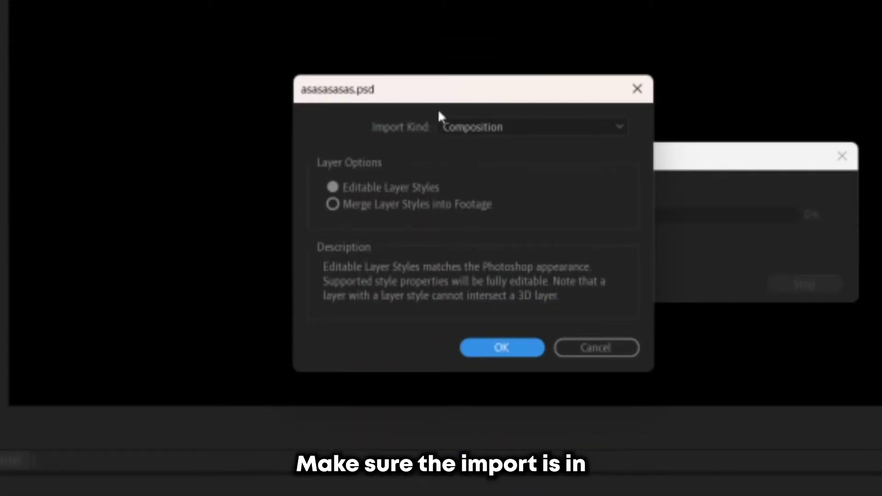
pyautogui.click(496, 125)
pyautogui.click(496, 126)
pyautogui.click(533, 351)
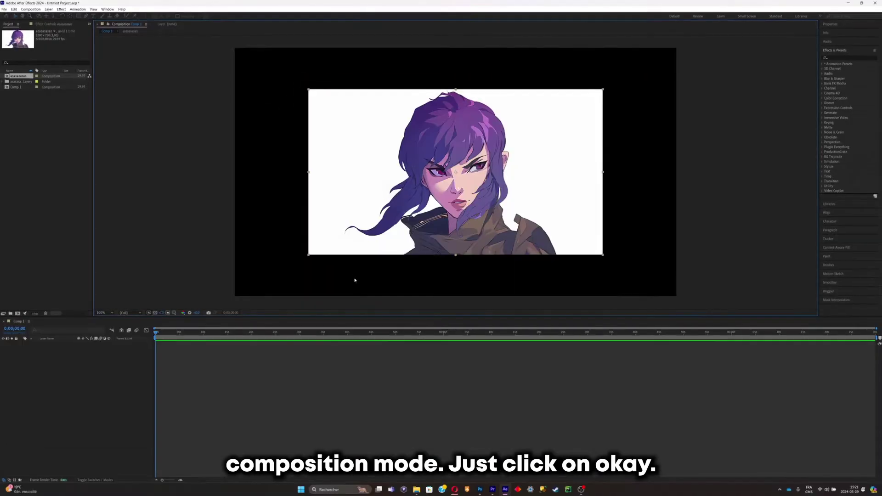
# Scale up the asasasasas layer in Comp 1 so it fills the frame.
pyautogui.press('s')
pyautogui.moveTo(88, 350); pyautogui.dragTo(94, 350)
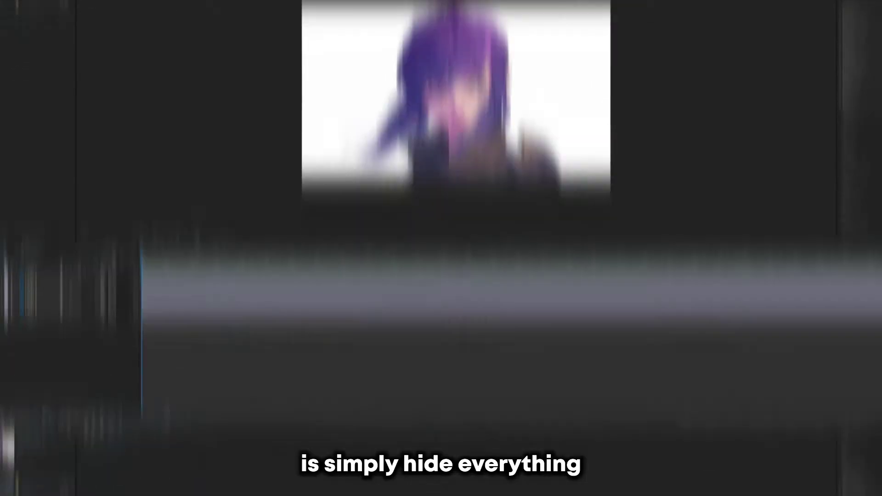
# Hide all layers in the asasasasas composition except Layer 1, and select Layer 1.
pyautogui.moveTo(20, 426); pyautogui.dragTo(27, 167)
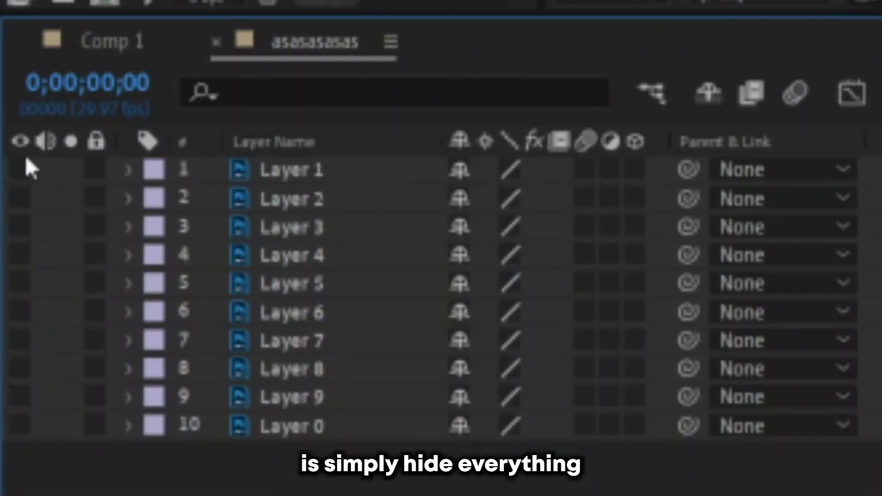
pyautogui.click(20, 169)
pyautogui.click(284, 174)
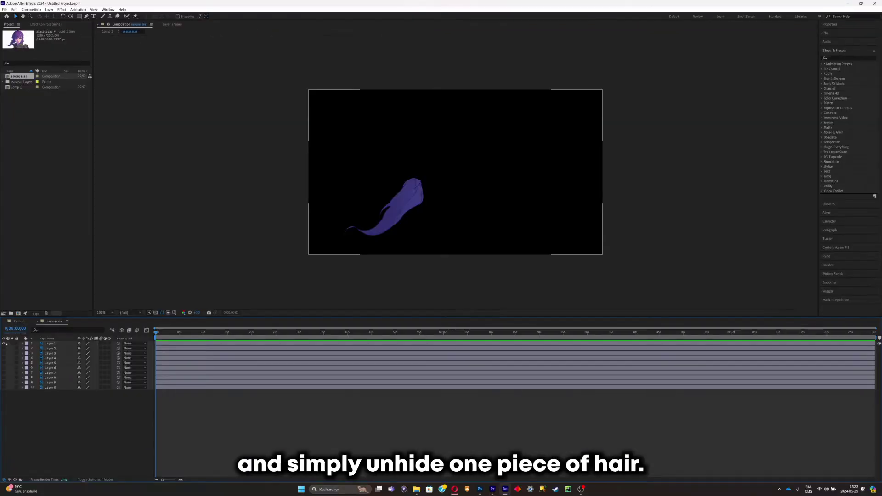
pyautogui.press('.')
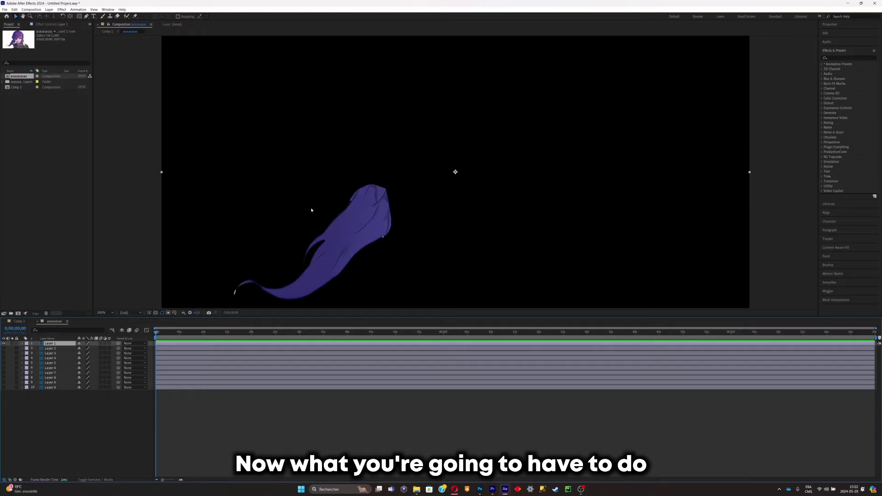
# Place Puppet pins along the Layer 1 hair strand, starting at the root and ending at the tip.
pyautogui.click(135, 16)
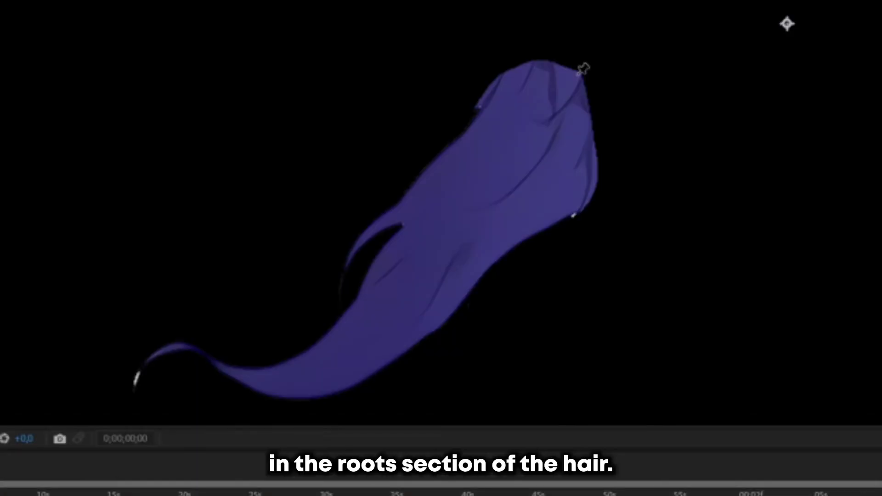
pyautogui.click(580, 75)
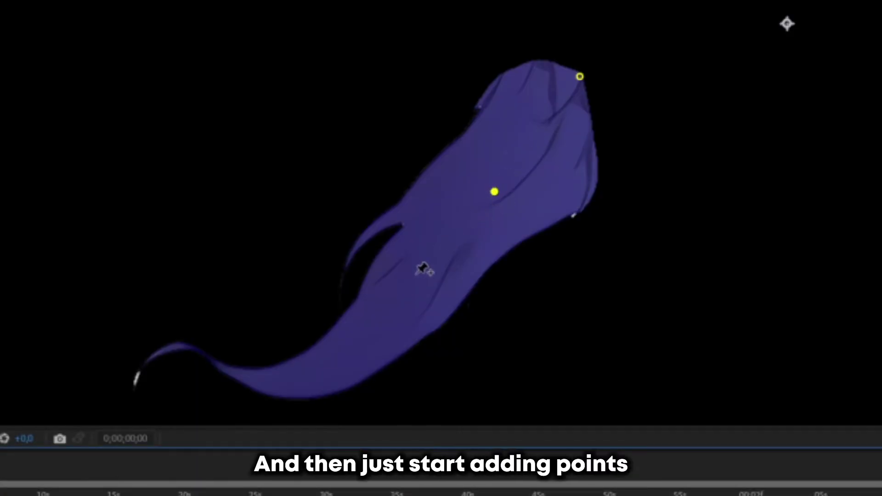
pyautogui.click(409, 288)
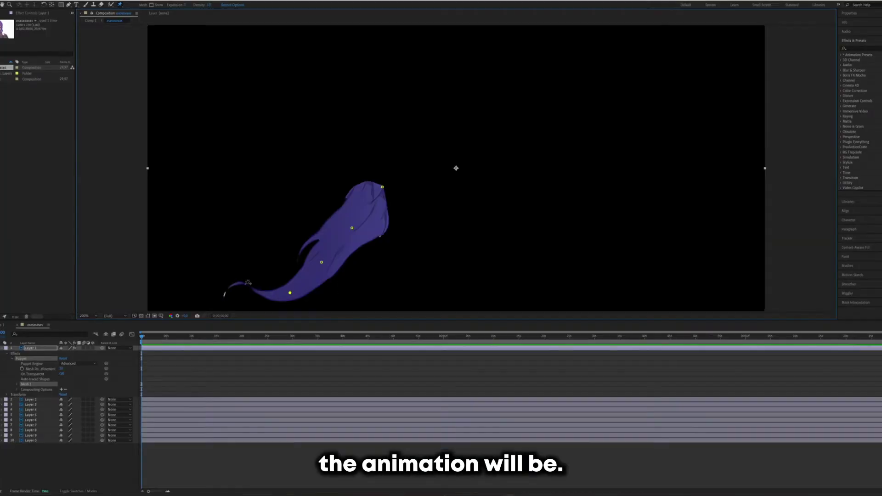
pyautogui.click(221, 364)
pyautogui.click(141, 367)
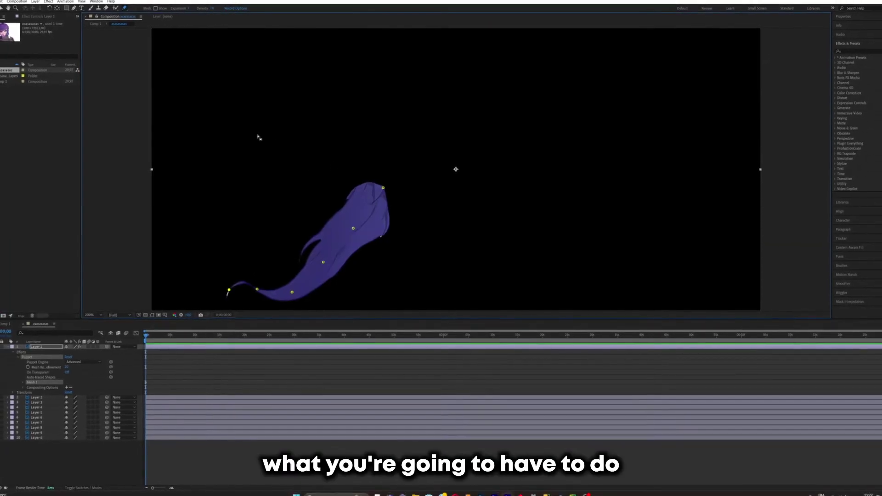
# Run the AFPHairRig script on Layer 1 with bones applied to PuppetPins, and preview the motion.
pyautogui.click(1, 3)
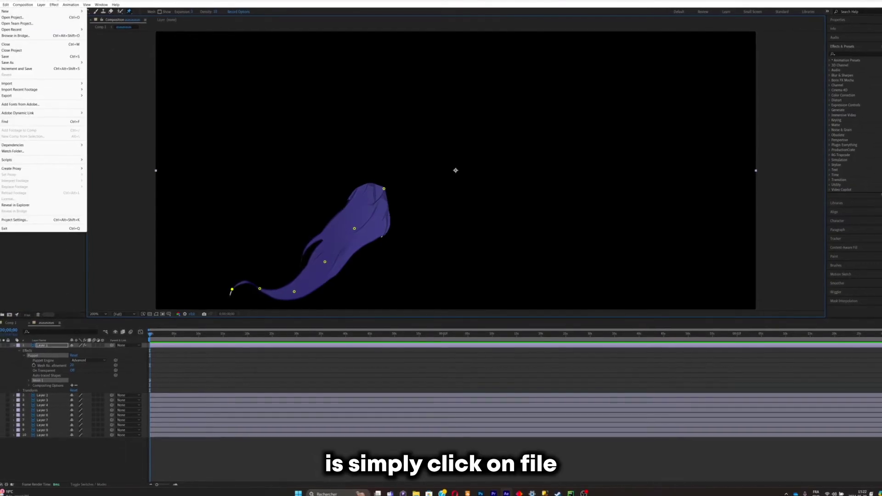
pyautogui.moveTo(64, 162)
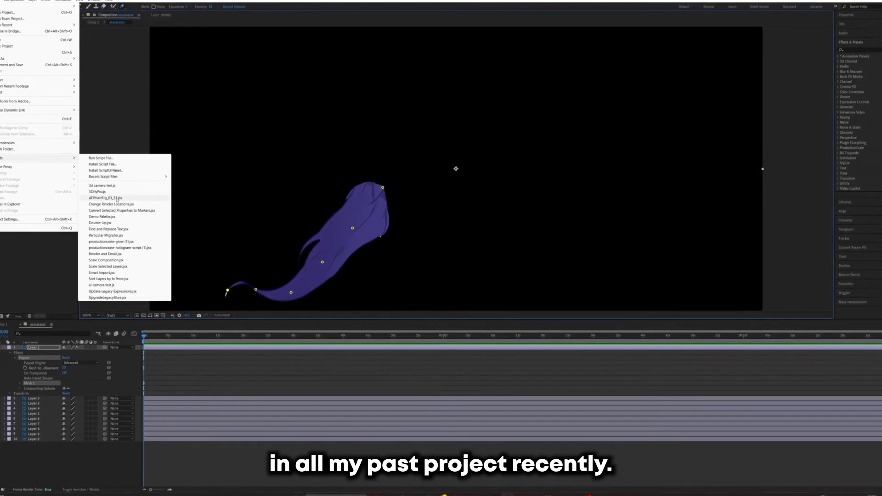
pyautogui.click(117, 198)
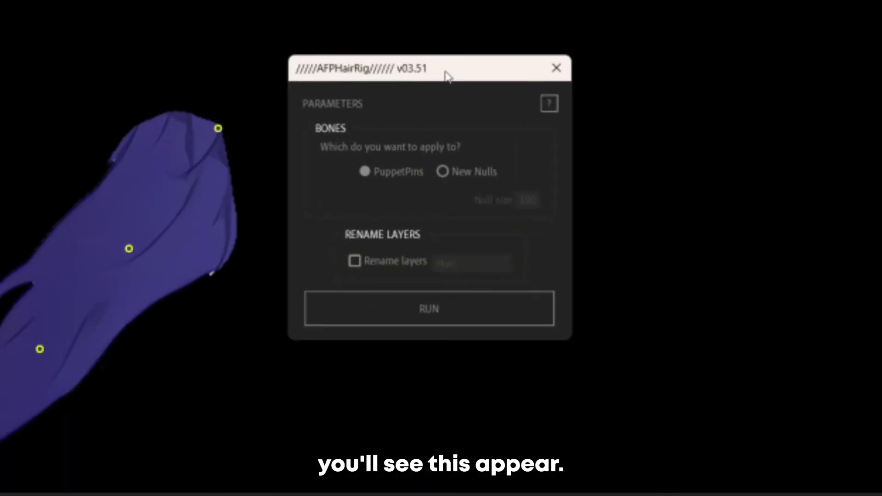
pyautogui.click(452, 322)
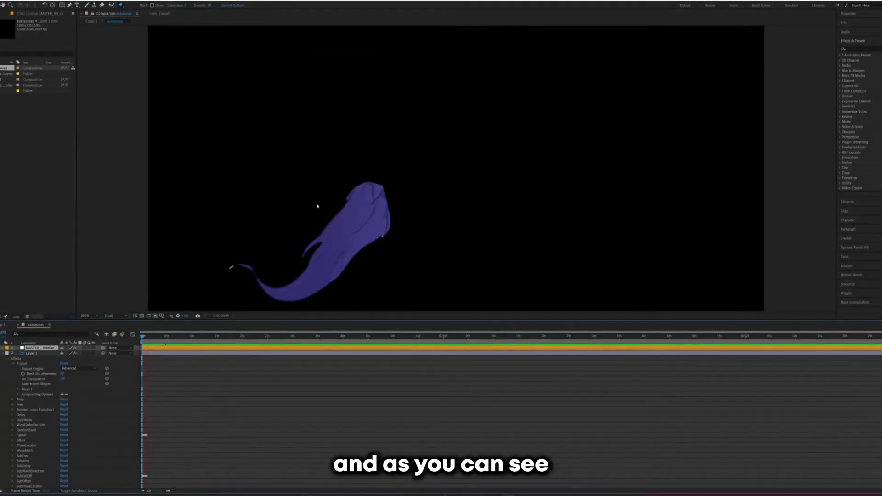
pyautogui.press('space')
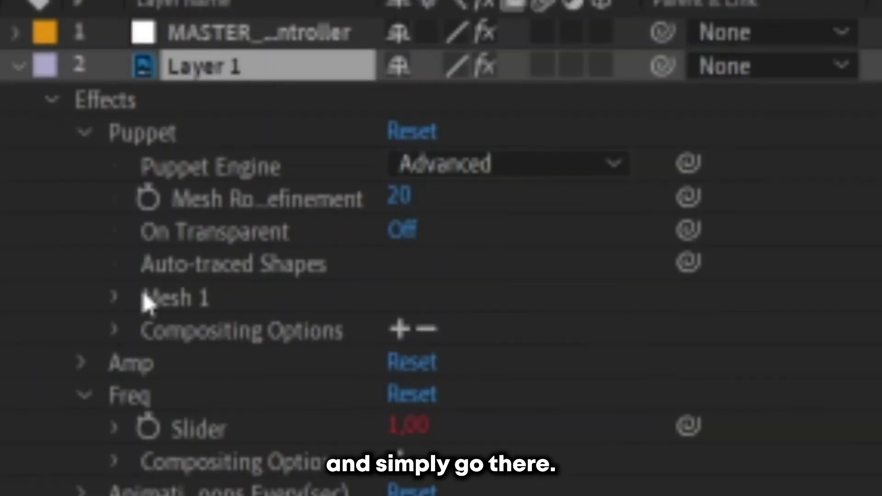
# Set the Freq slider of Layer 1's hair rig to 0.4.
pyautogui.click(129, 373)
pyautogui.click(124, 401)
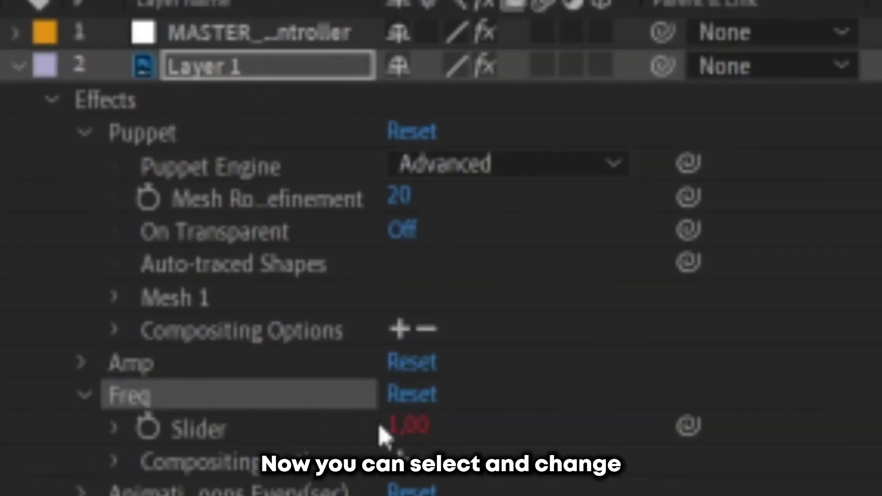
pyautogui.click(408, 431)
pyautogui.write('.4')
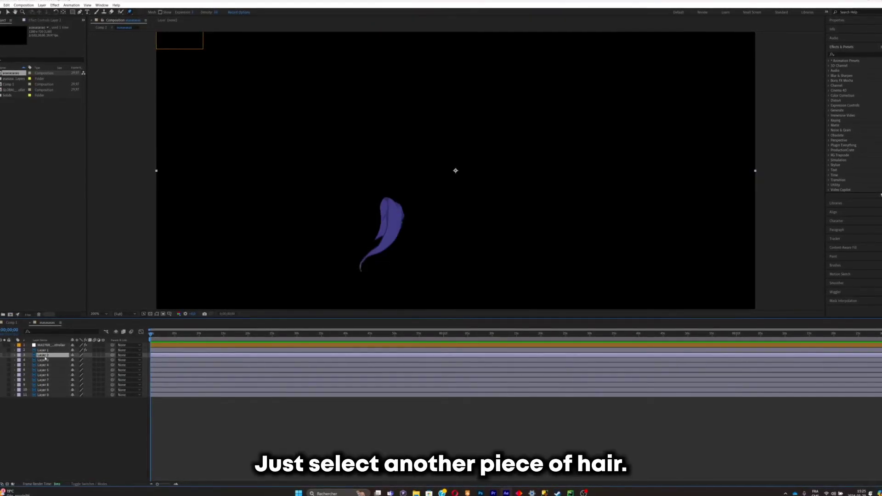
# Place four Puppet pins along the Layer 2 hair strand from root to tip.
pyautogui.click(392, 200)
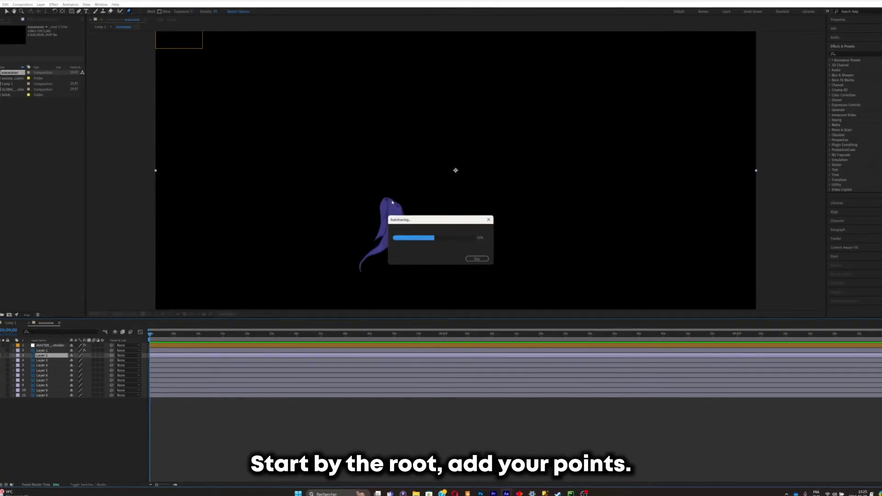
pyautogui.click(391, 227)
pyautogui.click(377, 250)
pyautogui.click(360, 268)
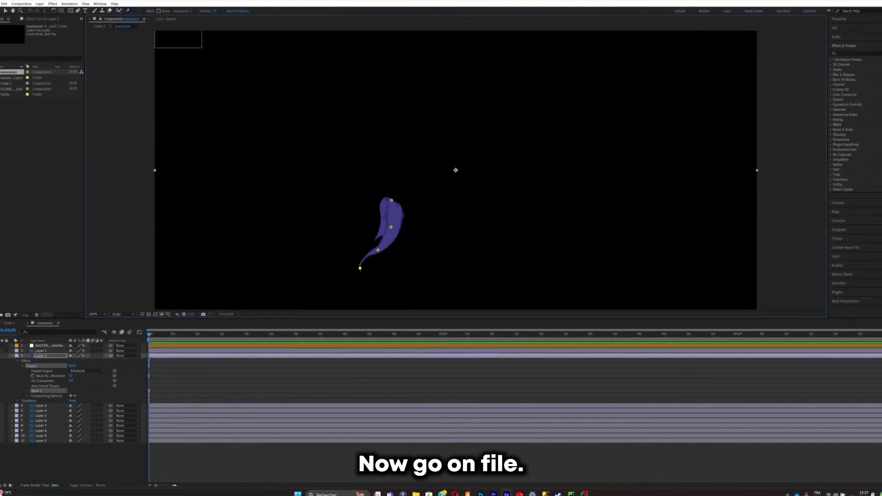
# Run the AFPHairRig script on Layer 2 with bones applied to PuppetPins.
pyautogui.click(2, 3)
pyautogui.moveTo(35, 164)
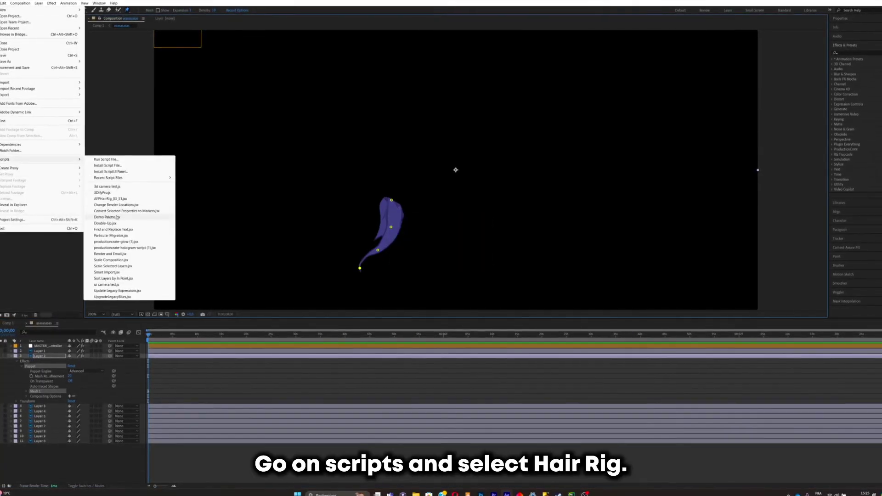
pyautogui.click(121, 199)
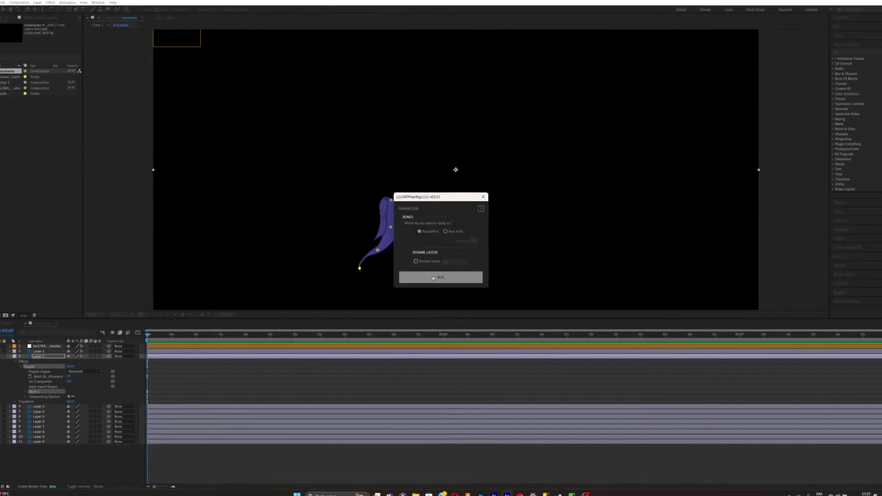
pyautogui.click(432, 277)
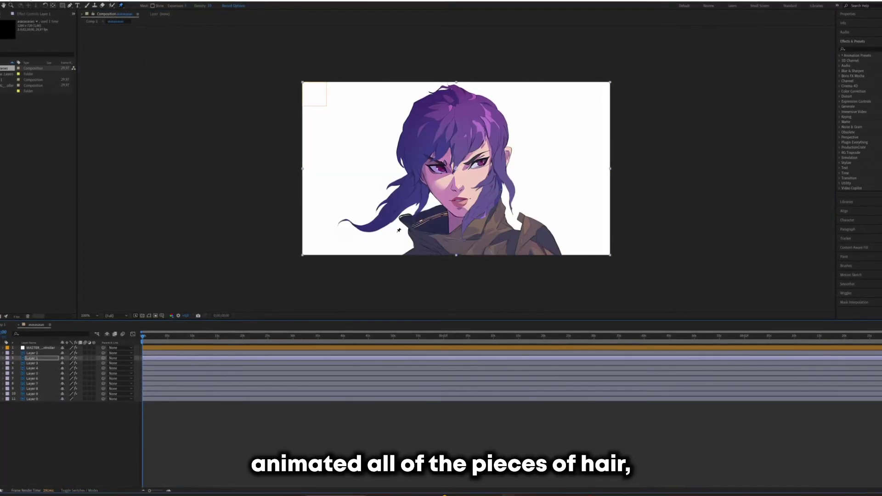
# Enable motion blur for the composition and its rigged hair layers, and preview the animation in Comp 1.
pyautogui.click(121, 334)
pyautogui.moveTo(85, 348); pyautogui.dragTo(86, 384)
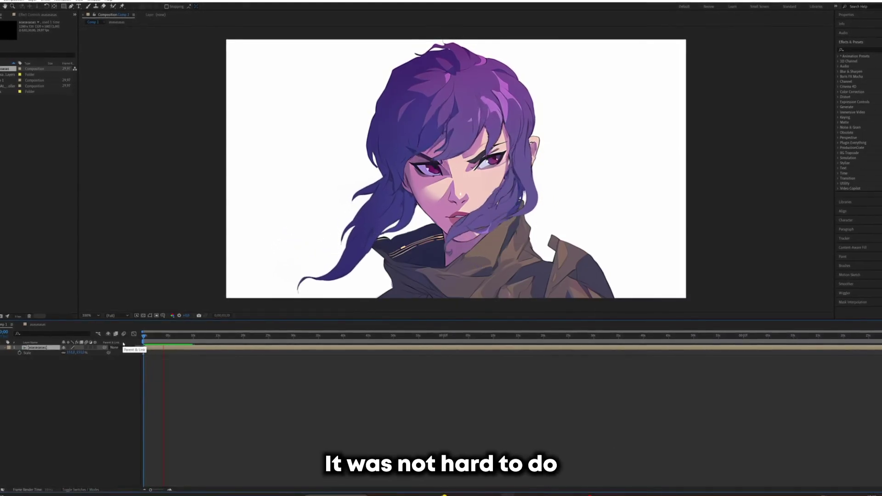
pyautogui.click(166, 338)
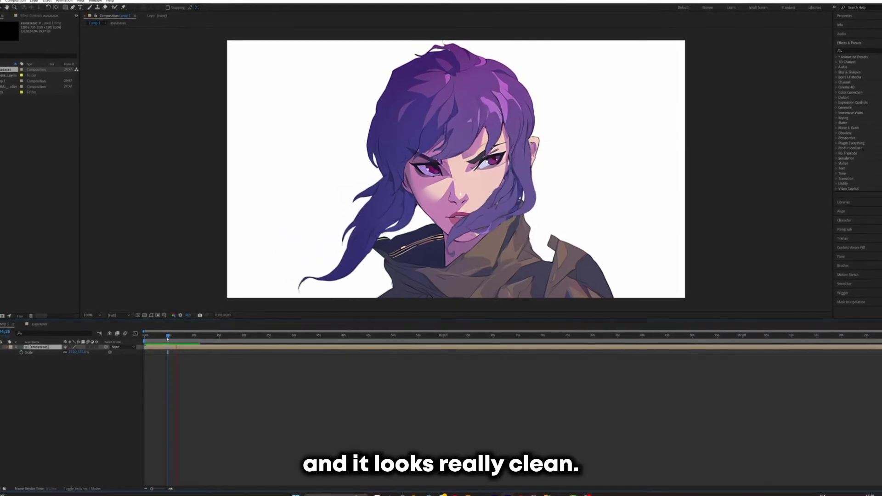